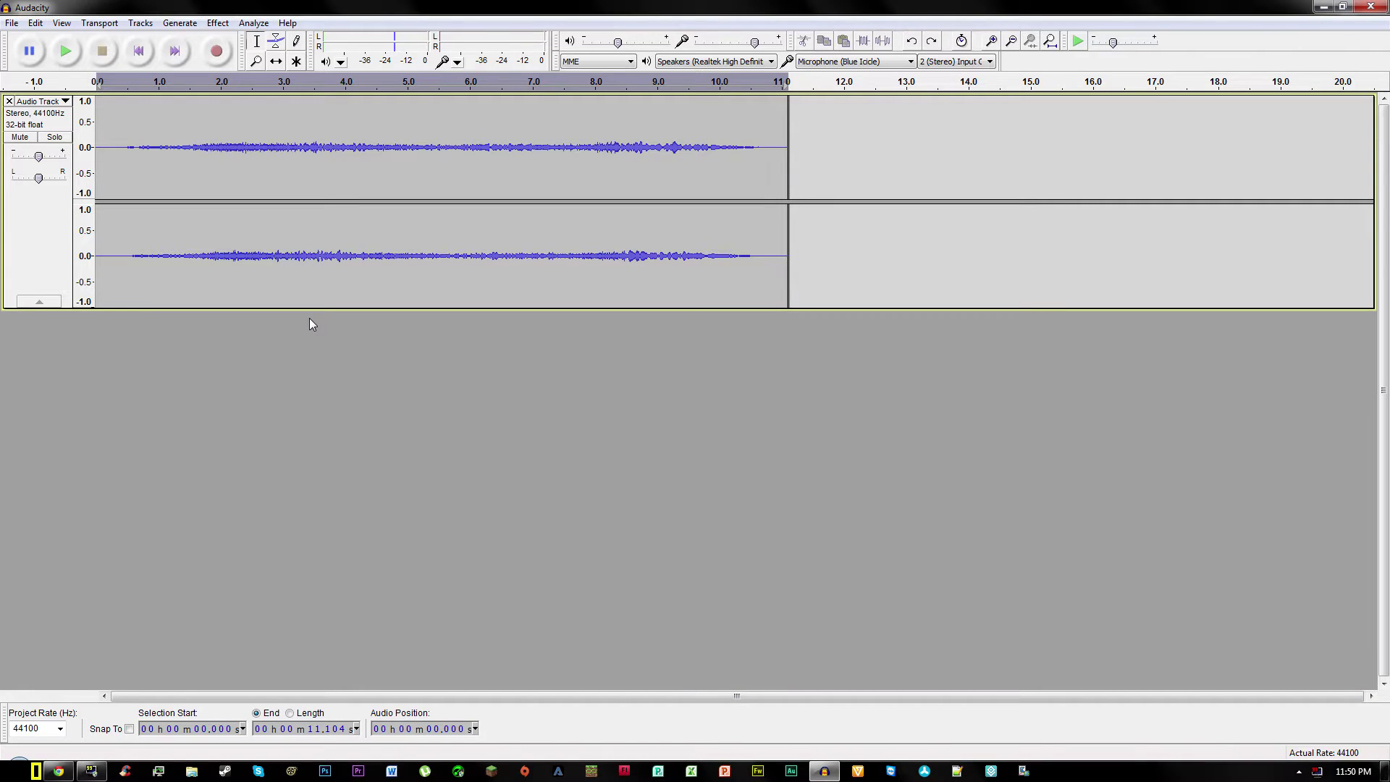
- Listen to the recording, then undo edits back to the original short unstretched clip
left_click(70, 46)
left_click(37, 22)
left_click(43, 40)
left_click(37, 23)
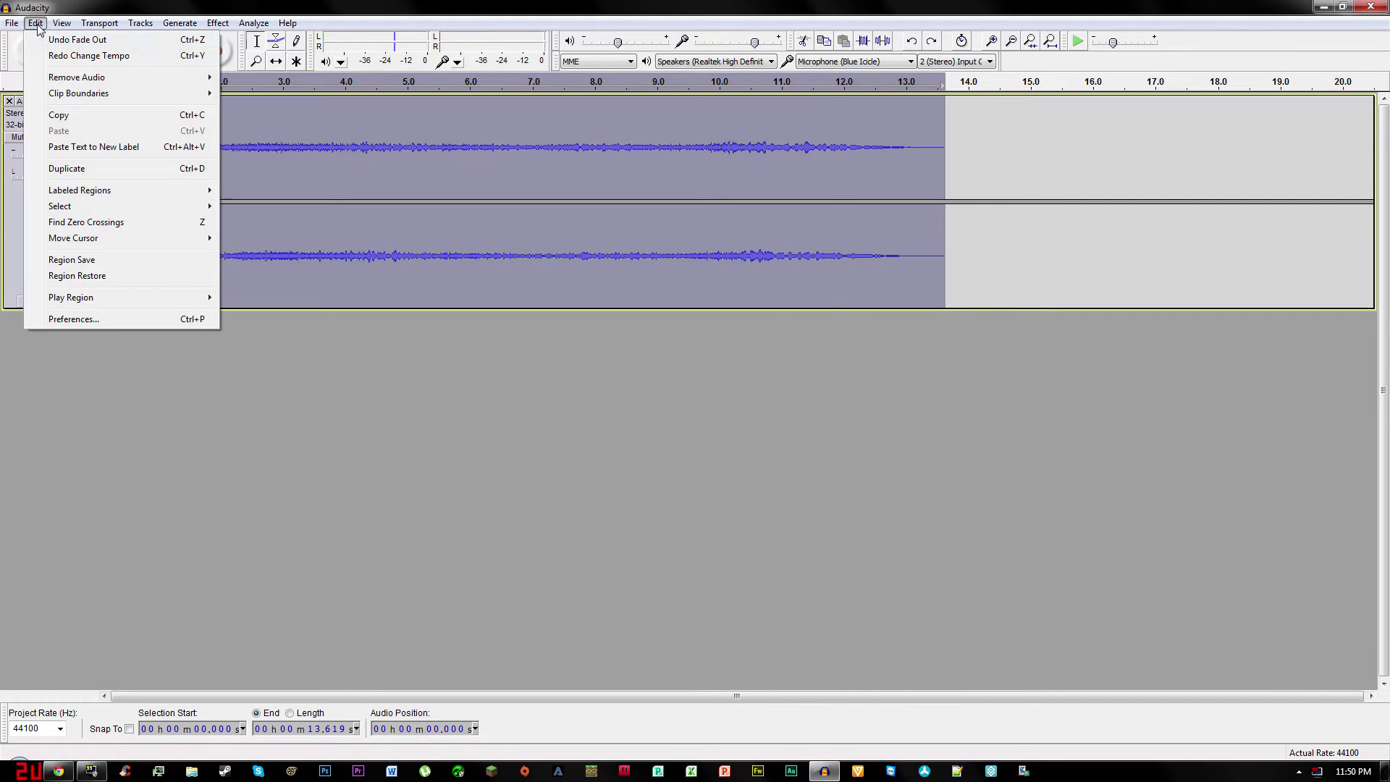
left_click(37, 23)
left_click(43, 40)
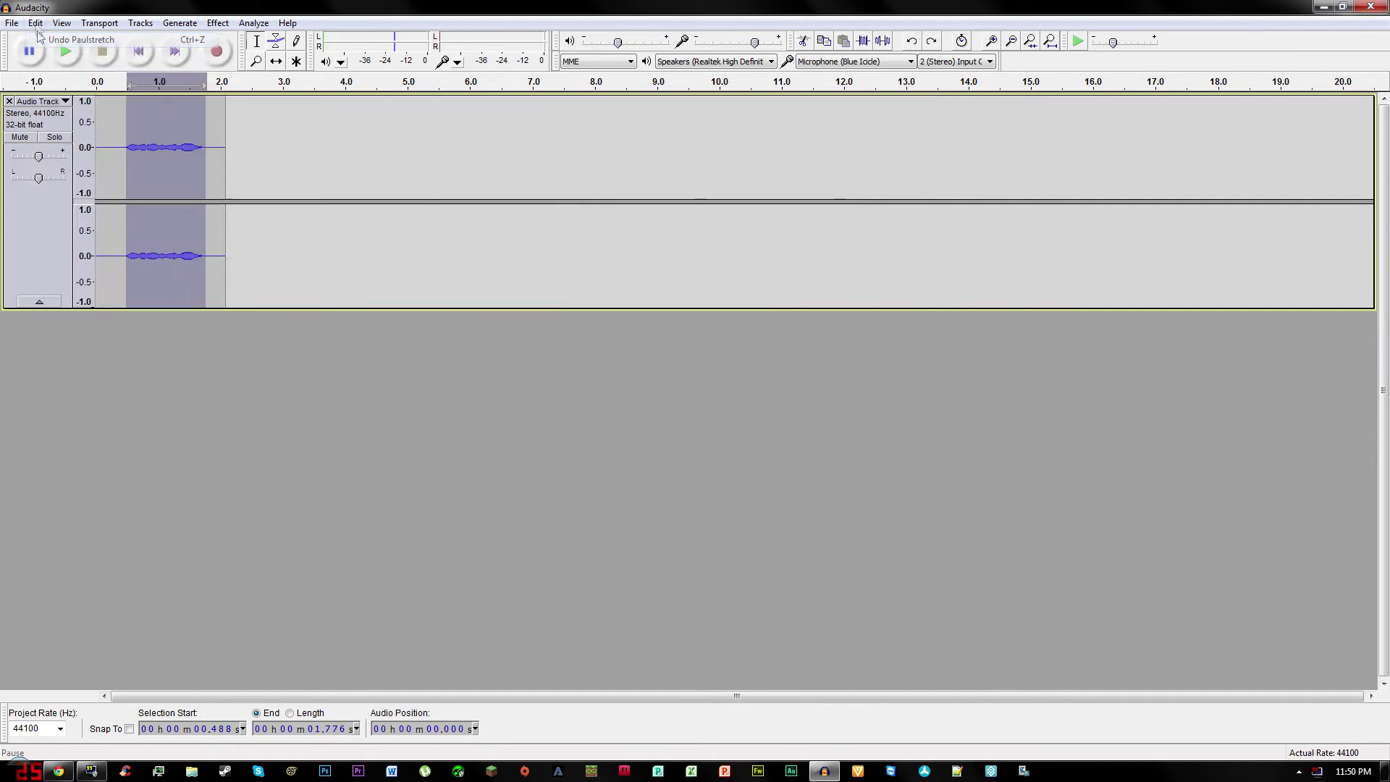
left_click(36, 24)
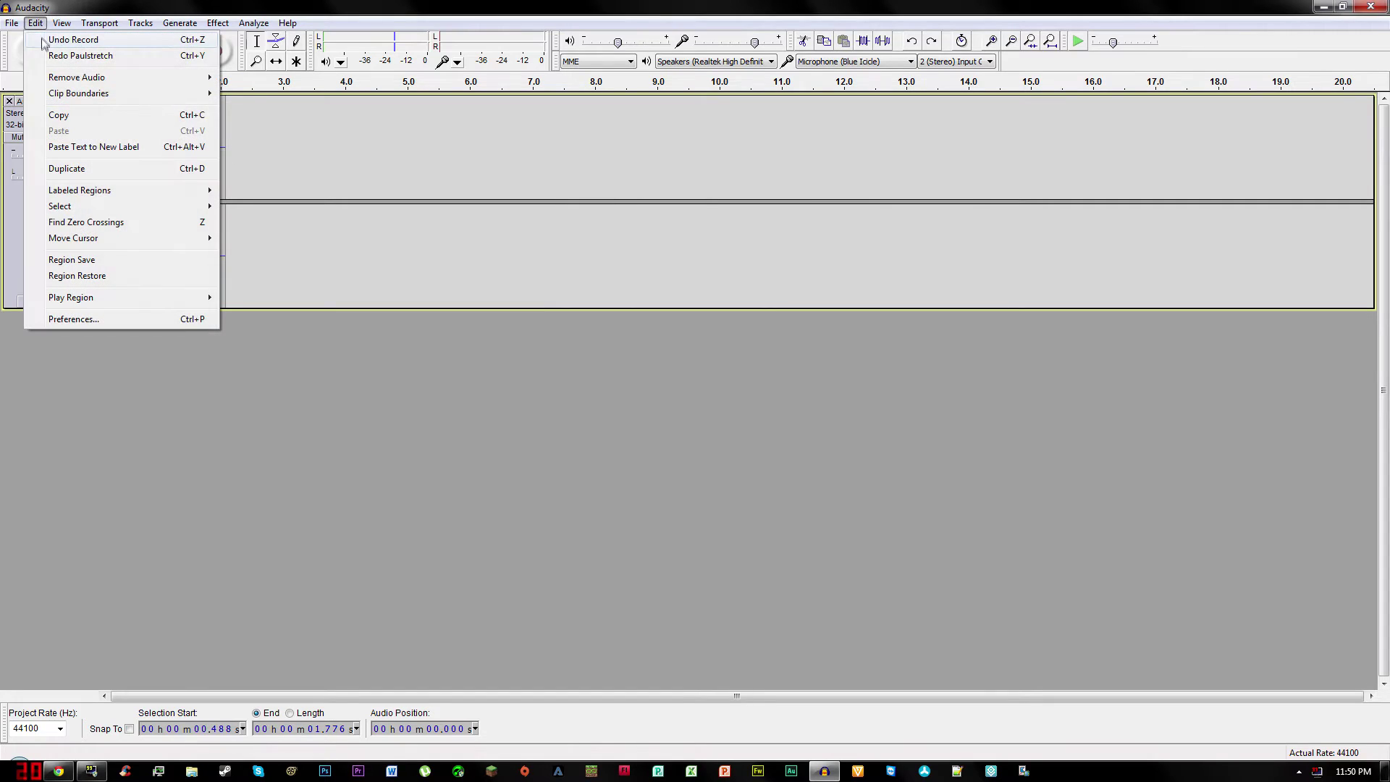
left_click(268, 364)
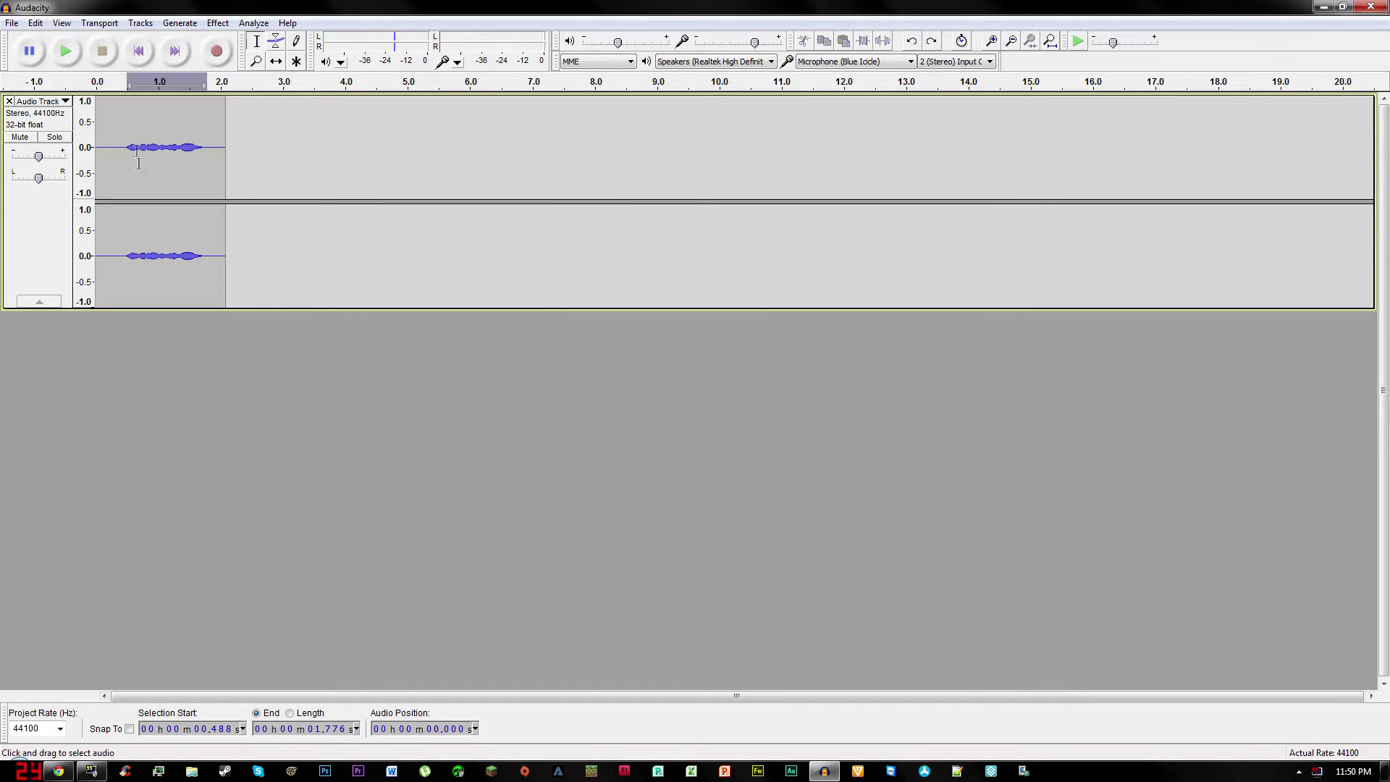
- Play the short clip twice and select the whistle from about 0.49 s to 1.67 s
left_click(67, 52)
left_click(65, 51)
left_click_drag(126, 141, 199, 141)
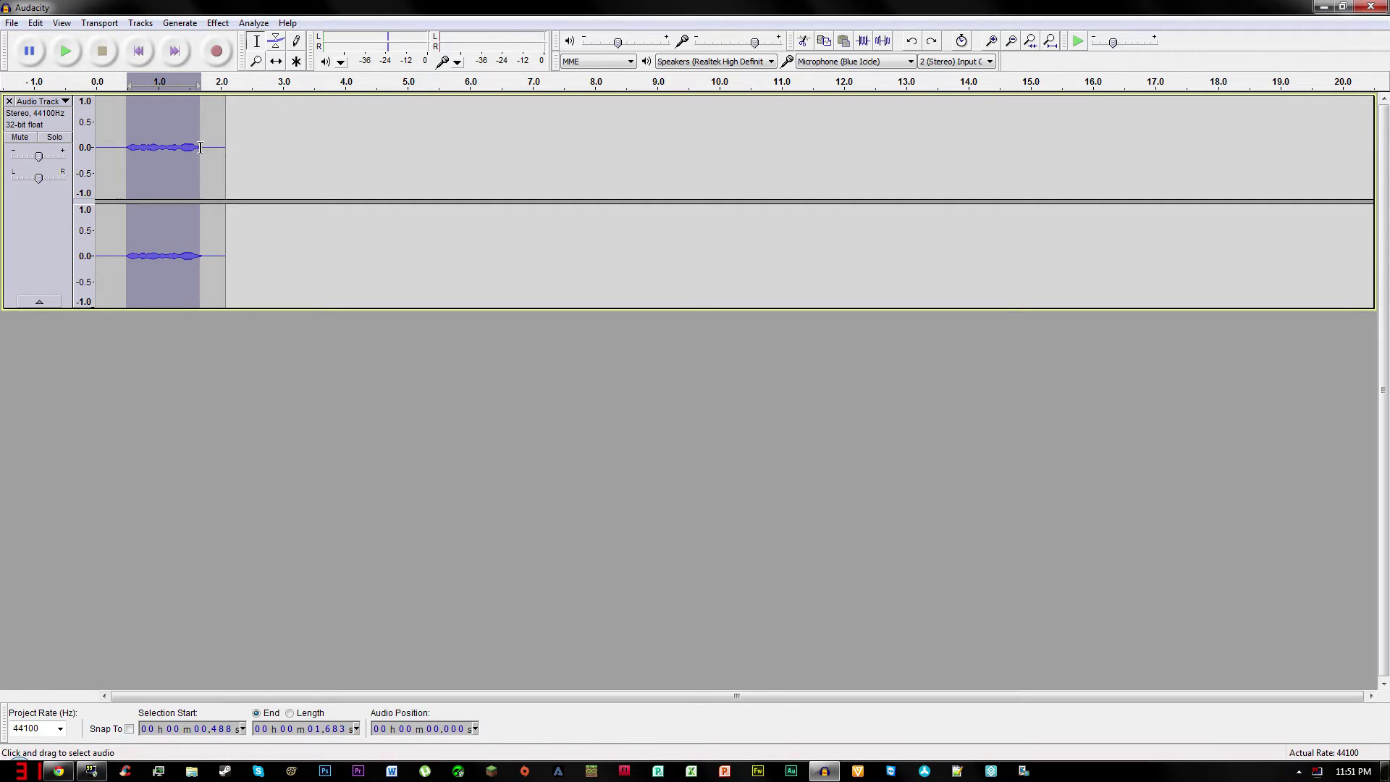
- Paulstretch the selected whistle with its current settings, stretching it to about 12 seconds
left_click(218, 23)
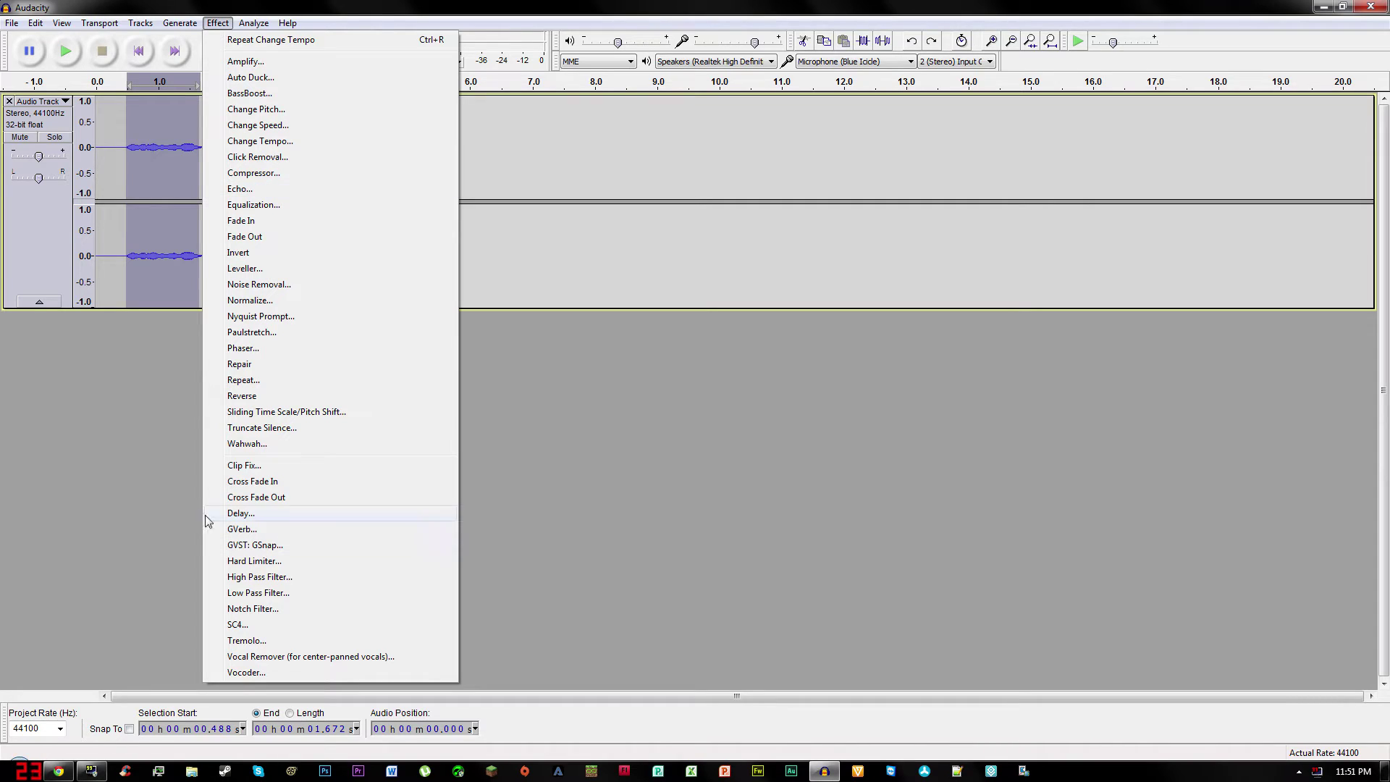
left_click(282, 333)
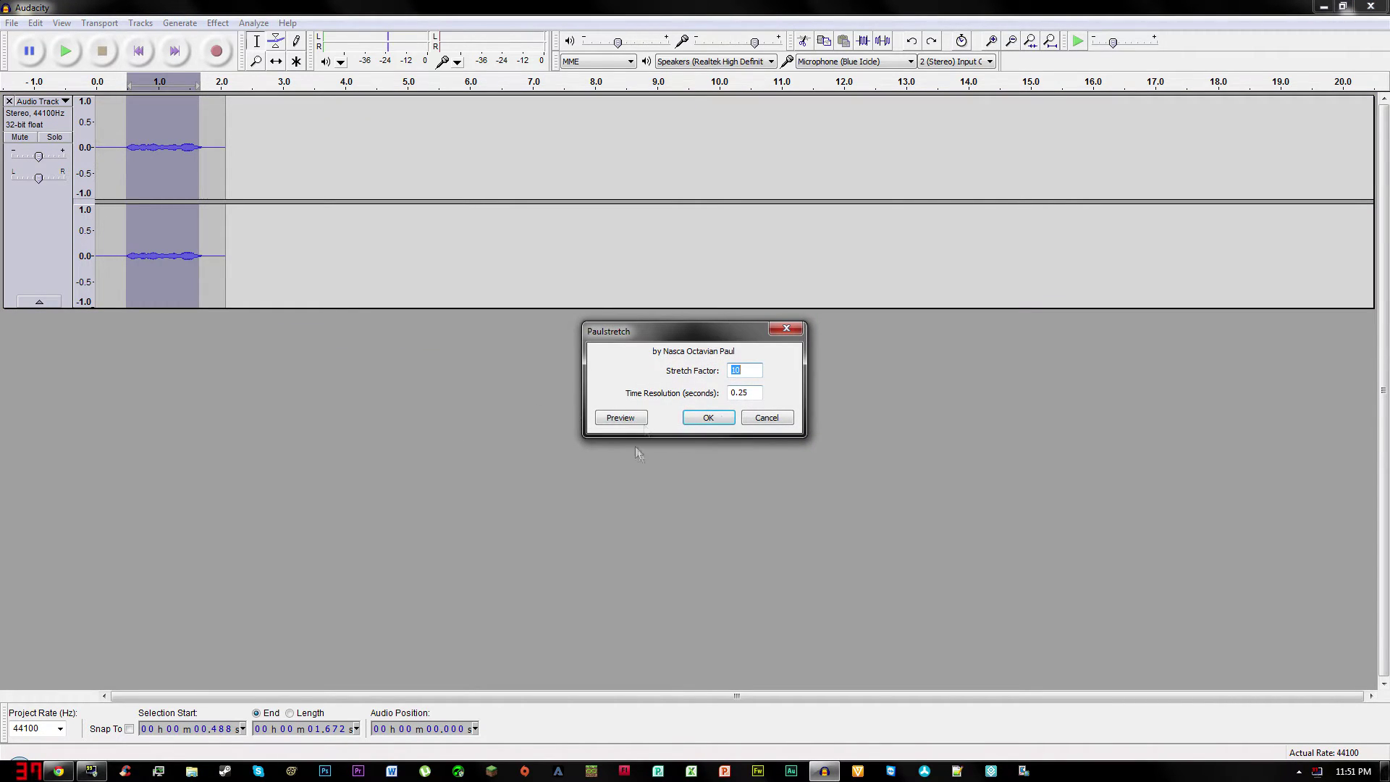
left_click(702, 419)
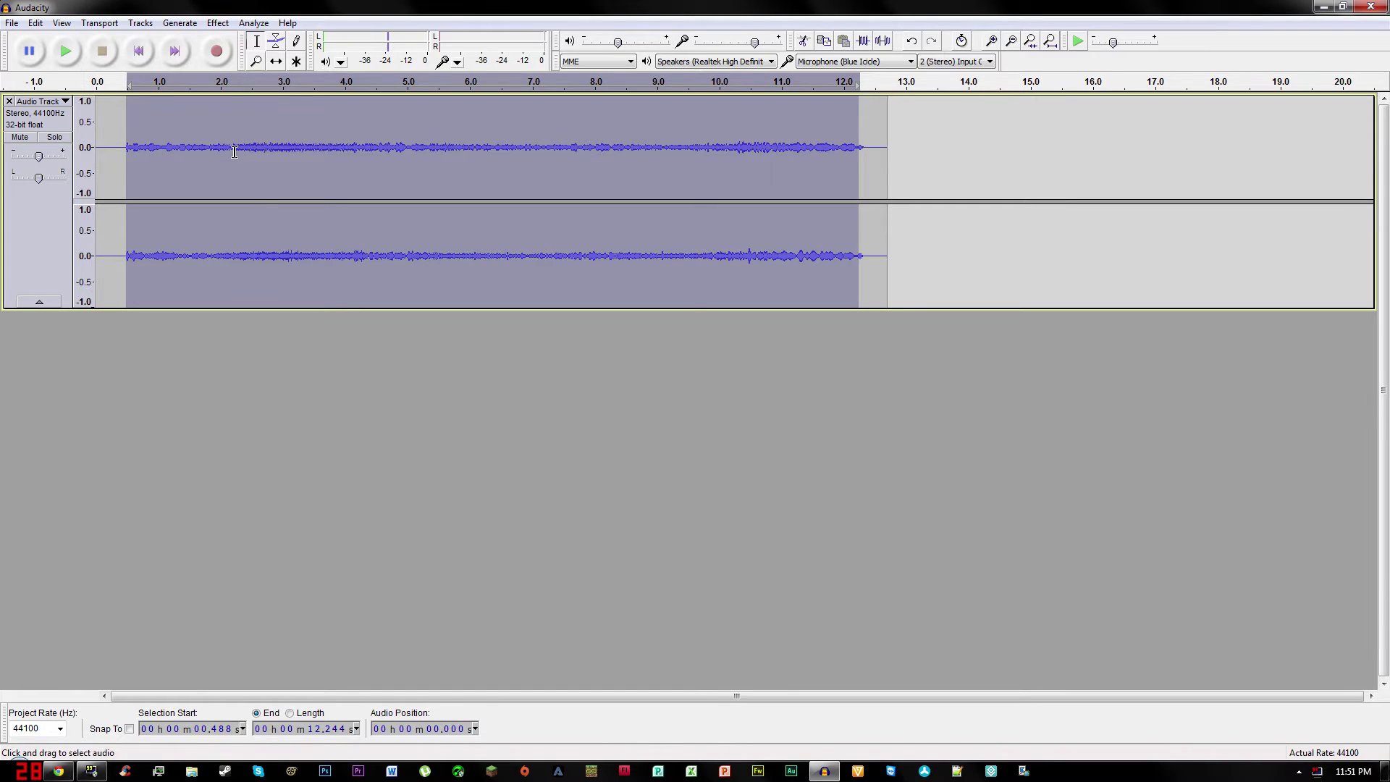
- Fade in the first couple of seconds of the stretched whistle
left_click_drag(240, 150, 96, 152)
left_click(218, 24)
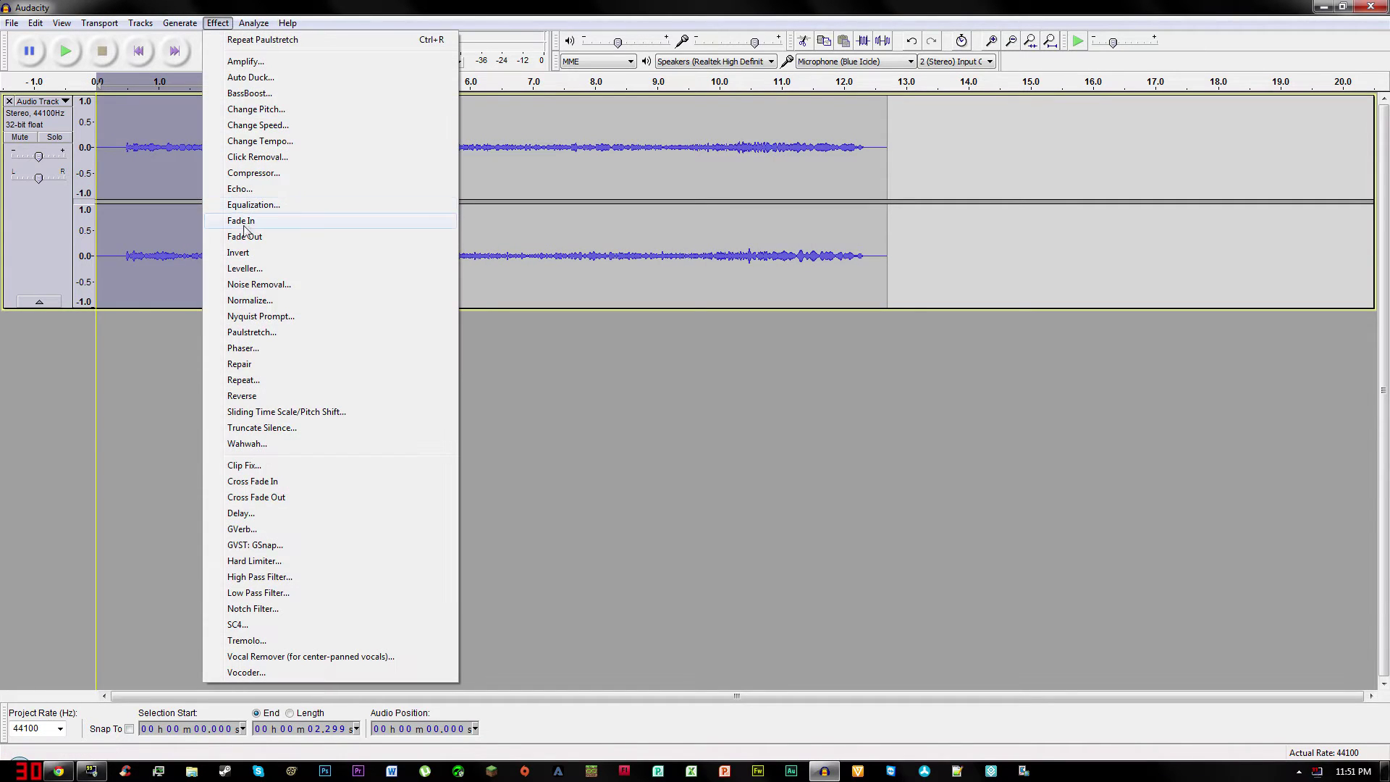
left_click(247, 221)
- Fade out the last few seconds, then play the whole track from the start
left_click_drag(922, 146, 748, 176)
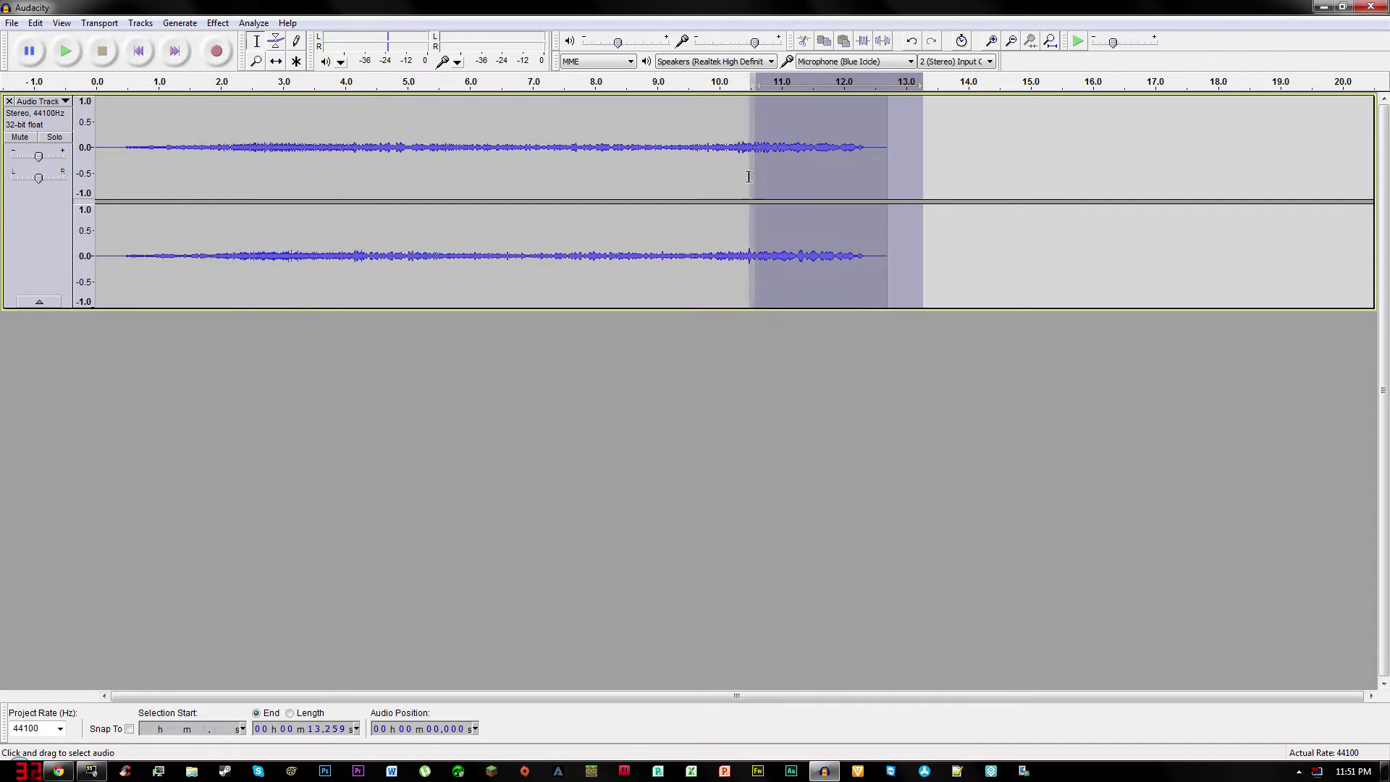
left_click(217, 23)
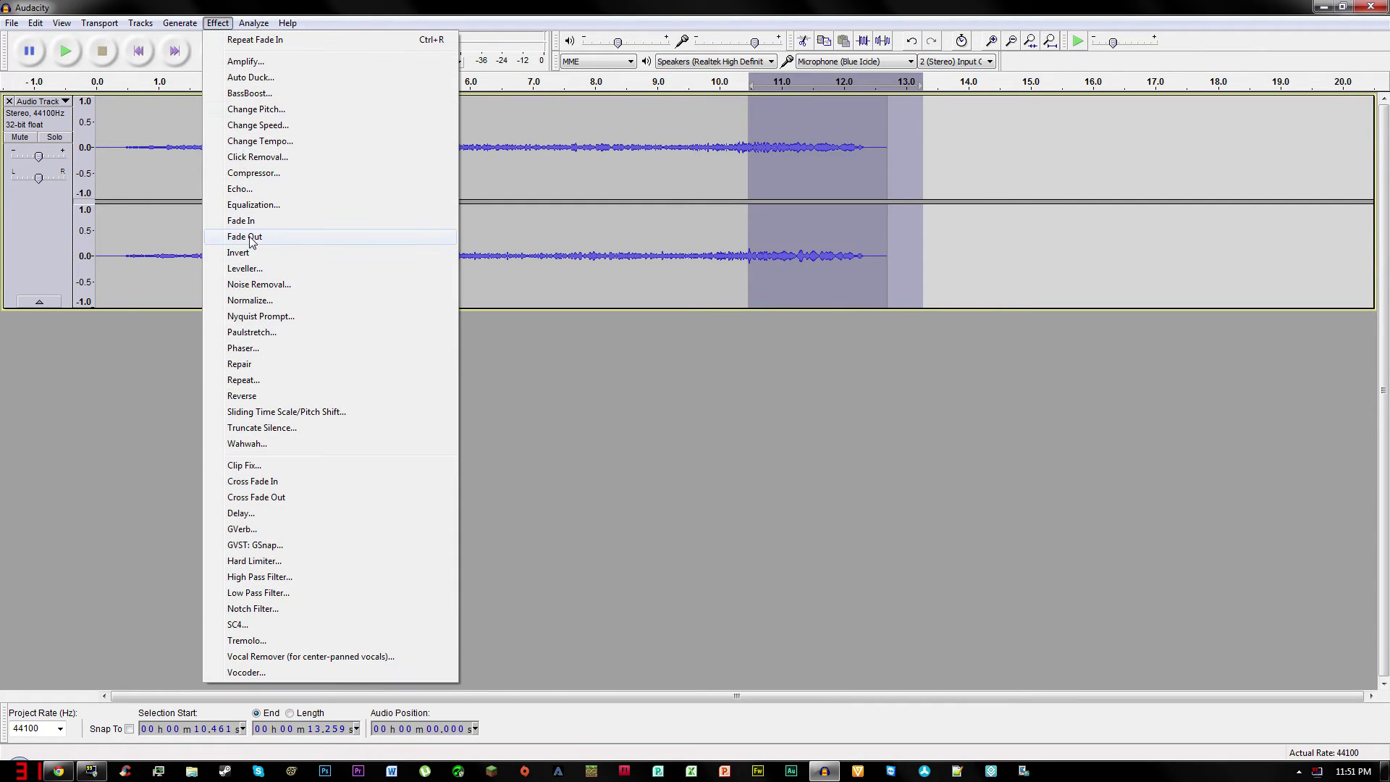
left_click(252, 239)
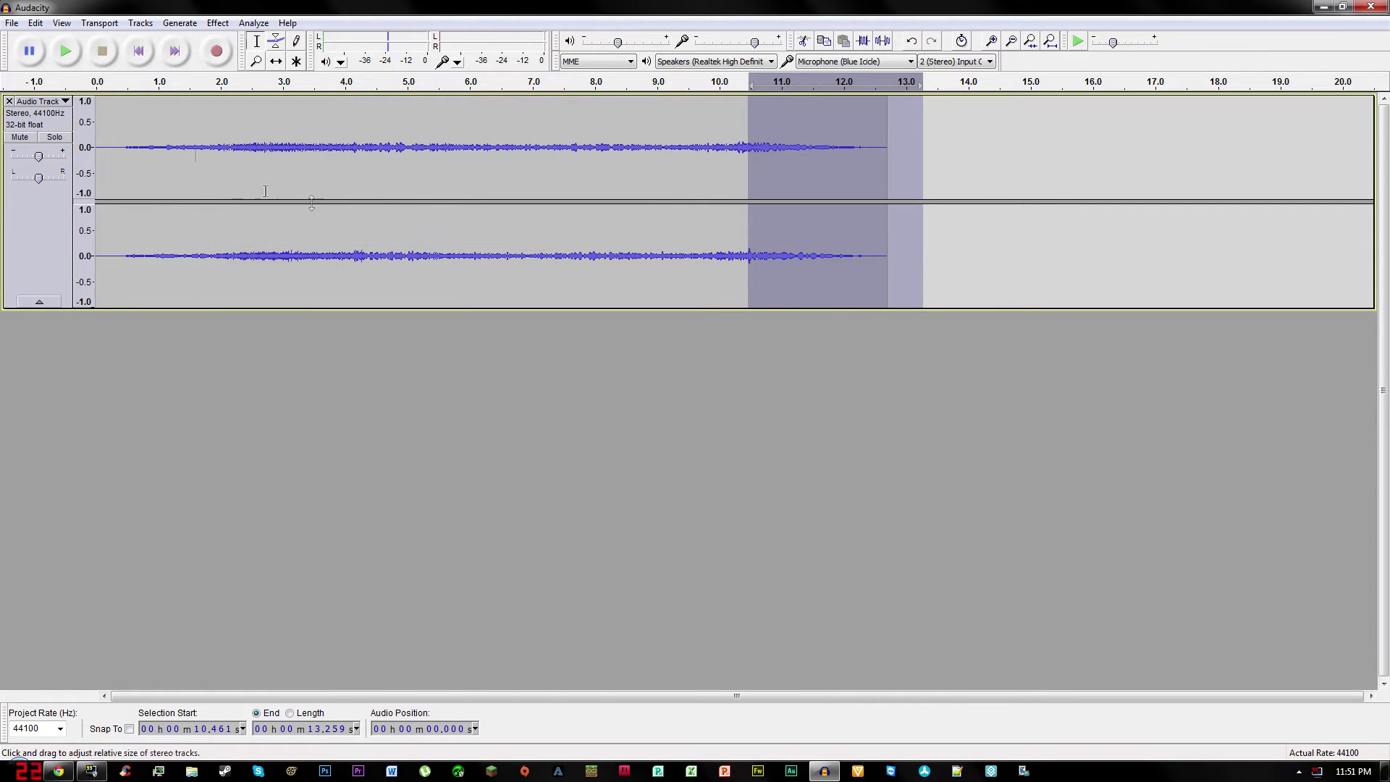
left_click(140, 50)
left_click(66, 52)
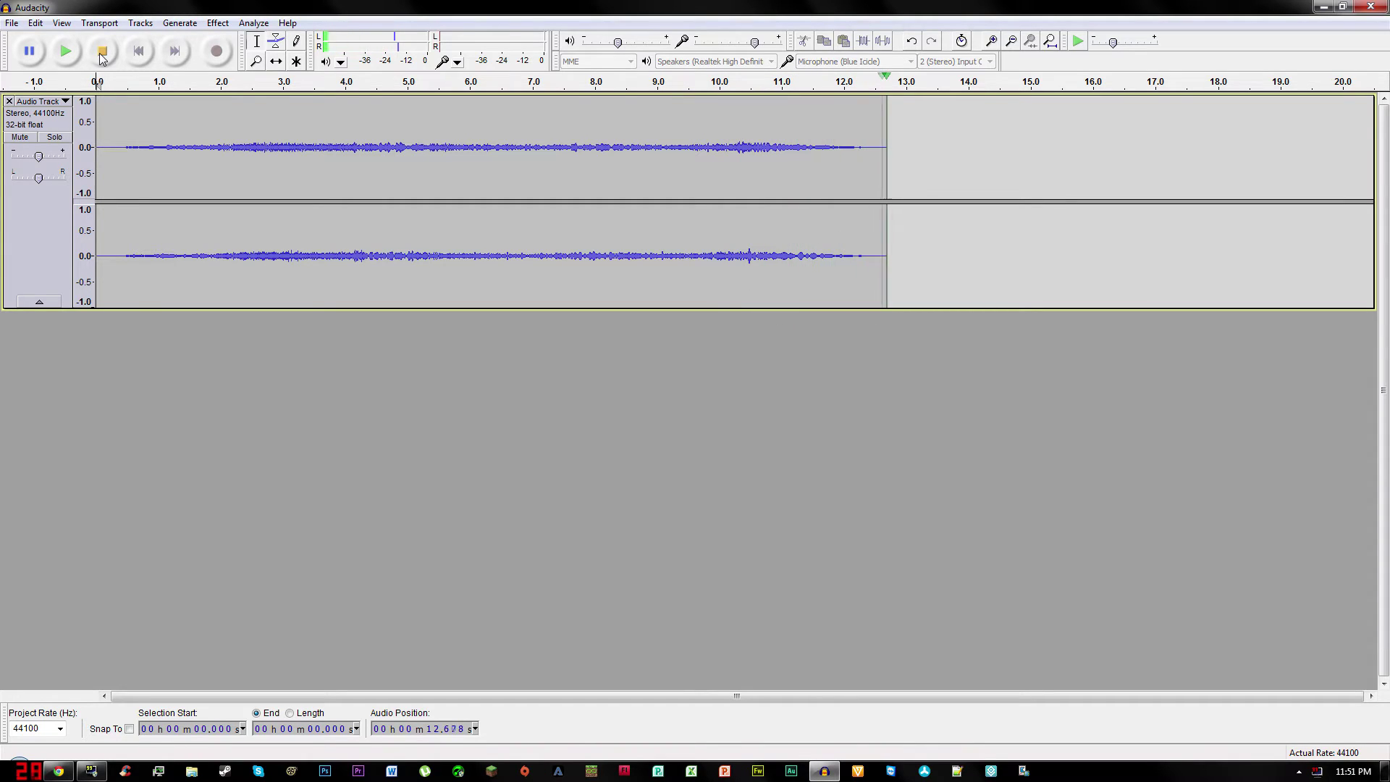
- Raise the whistle's tempo with Change Tempo so it runs about 10.4 seconds
left_click(217, 23)
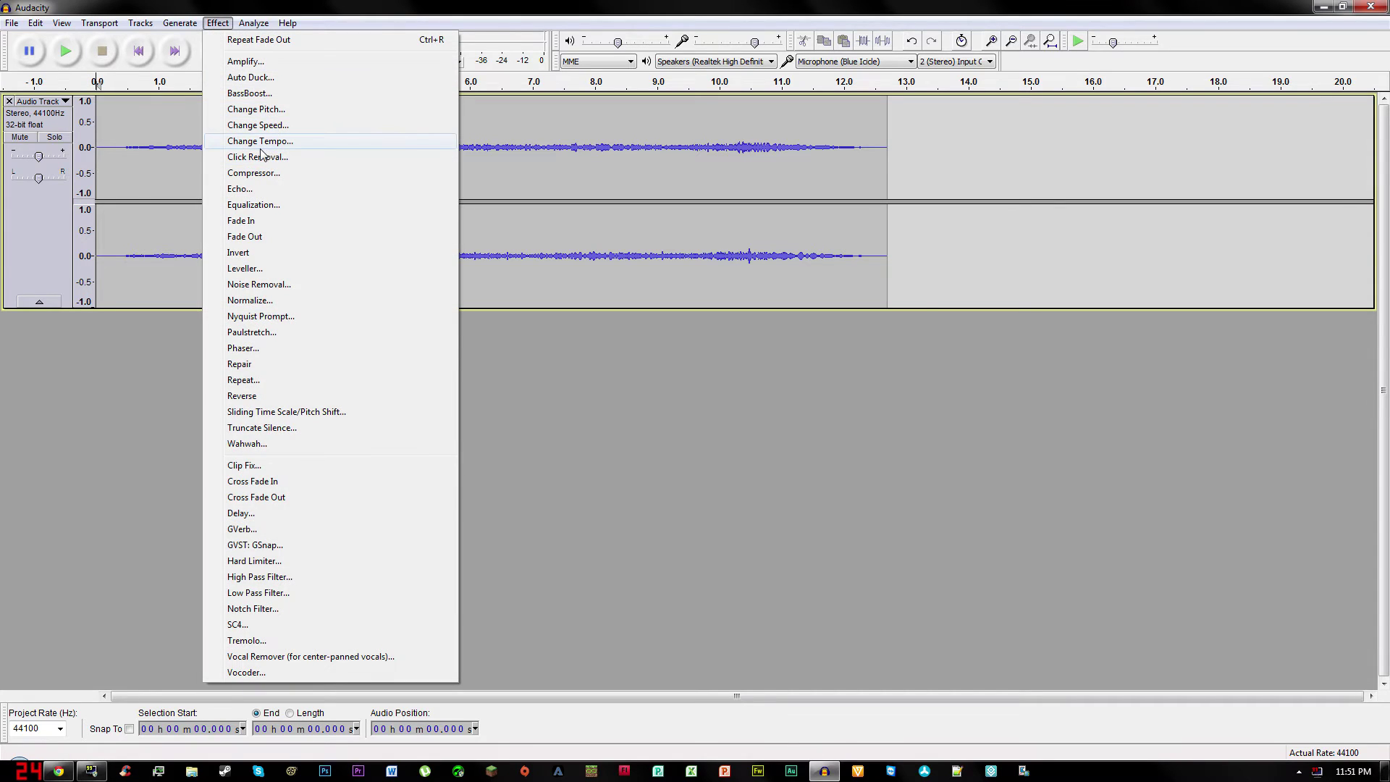
left_click(258, 141)
left_click(730, 463)
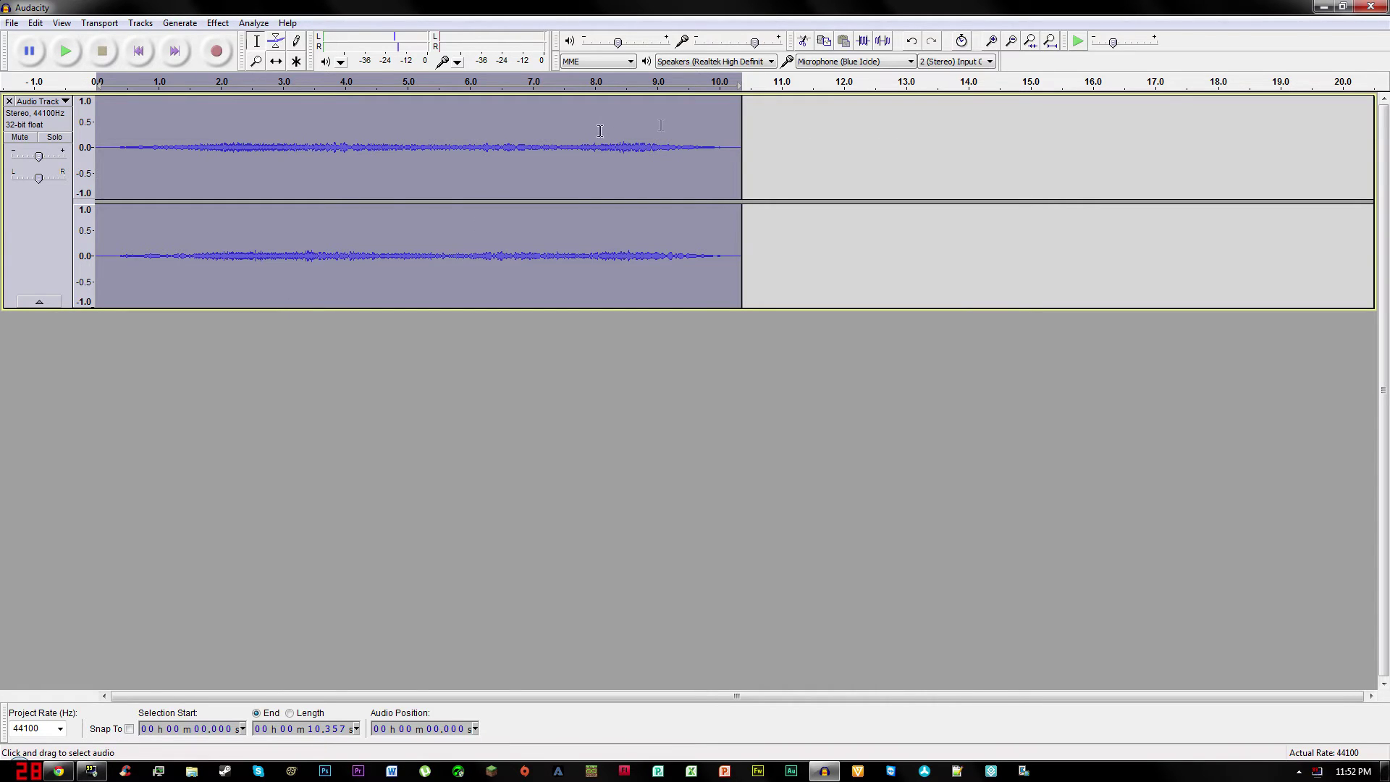
left_click(766, 142)
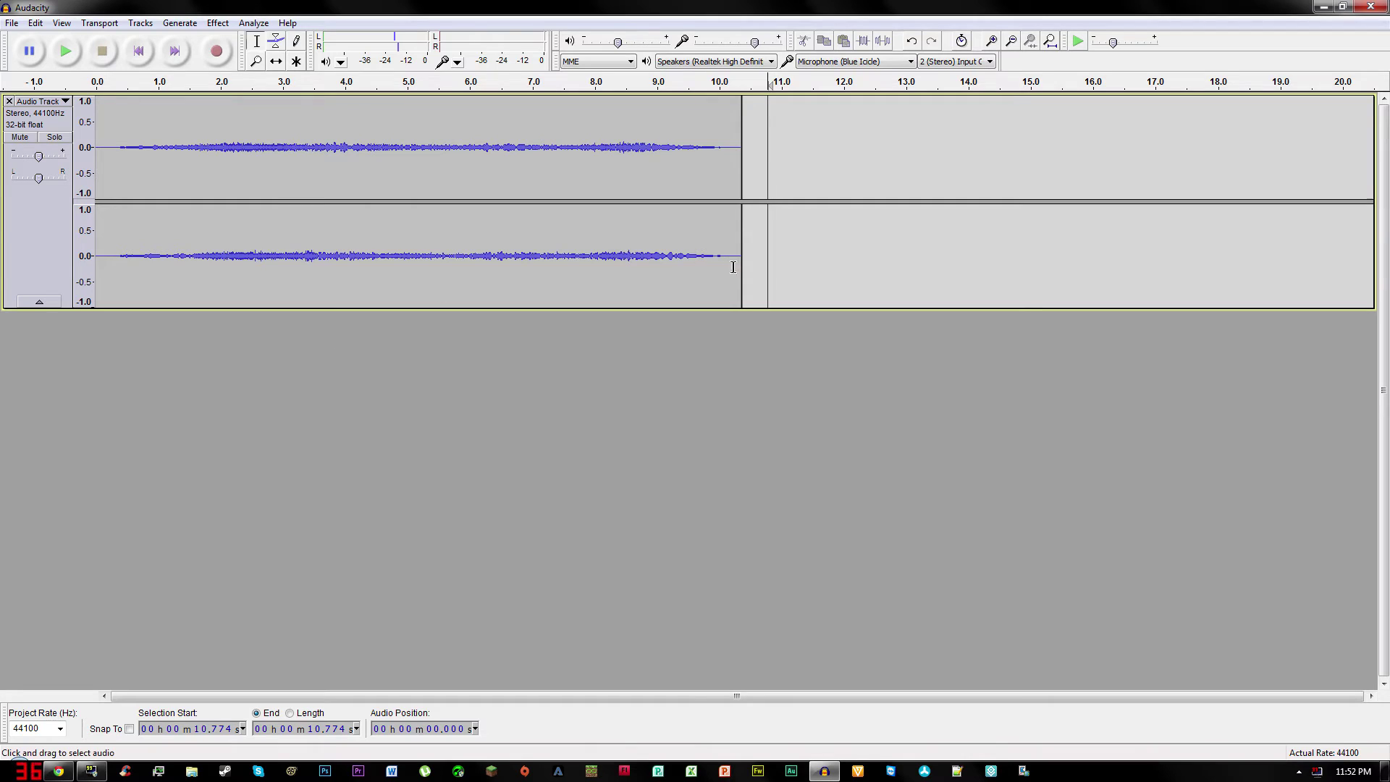
- Replace the whistle track with a newly recorded click and delete its trailing silence
left_click(9, 102)
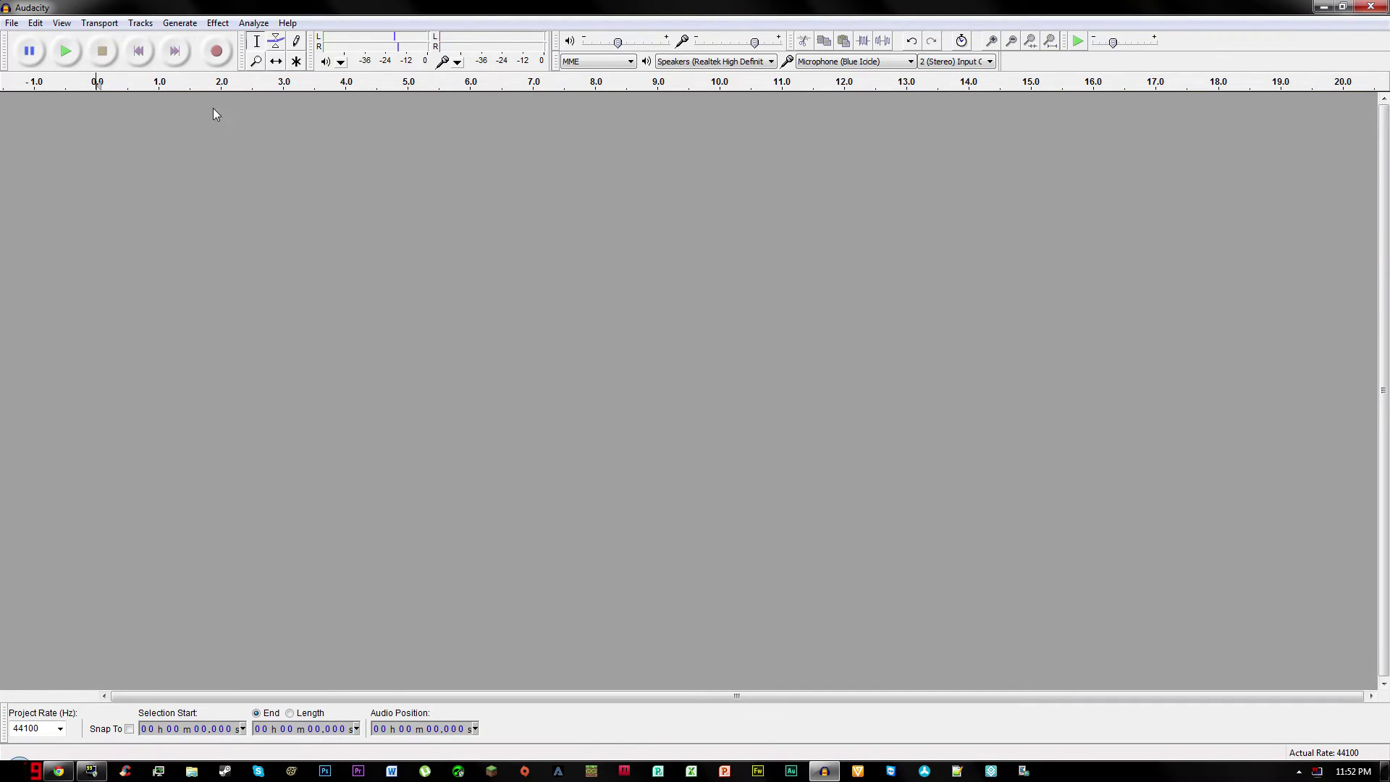
left_click(218, 53)
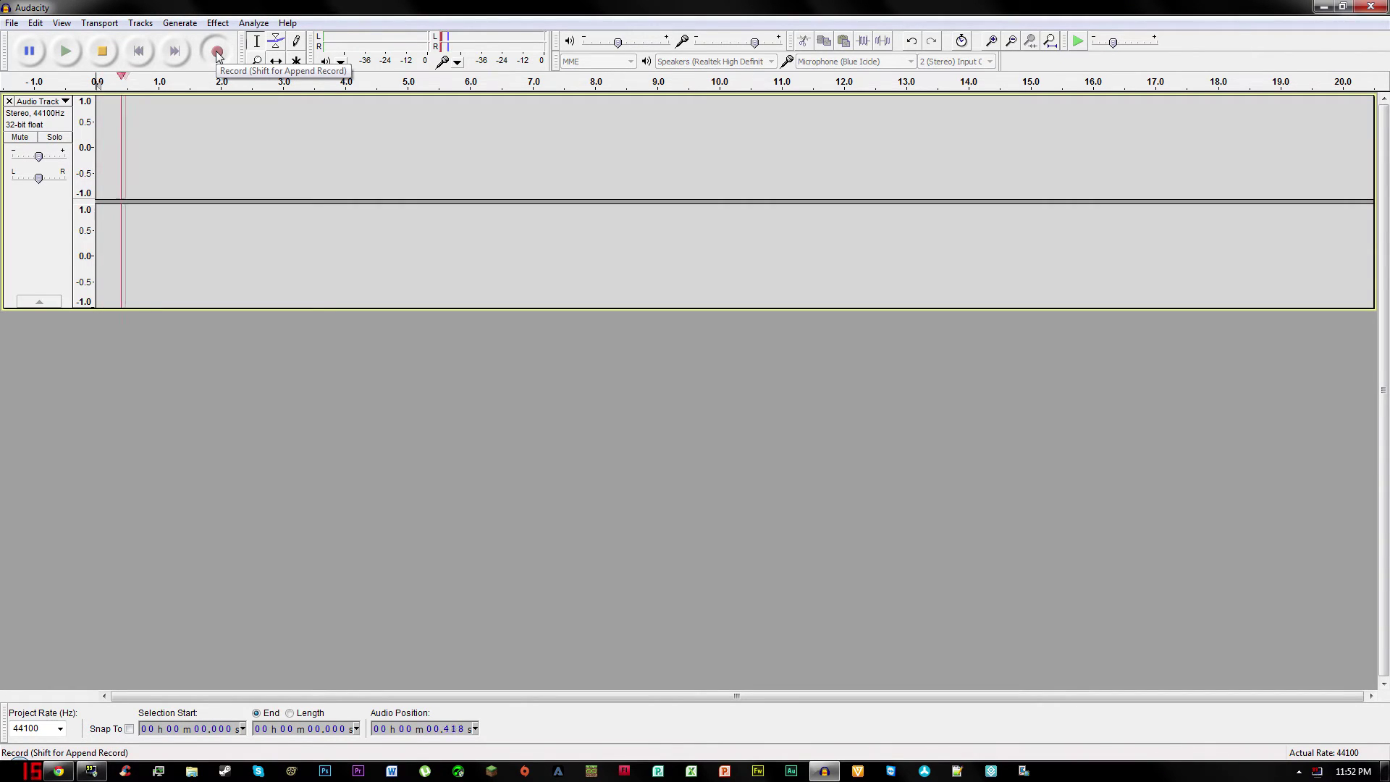
left_click(102, 52)
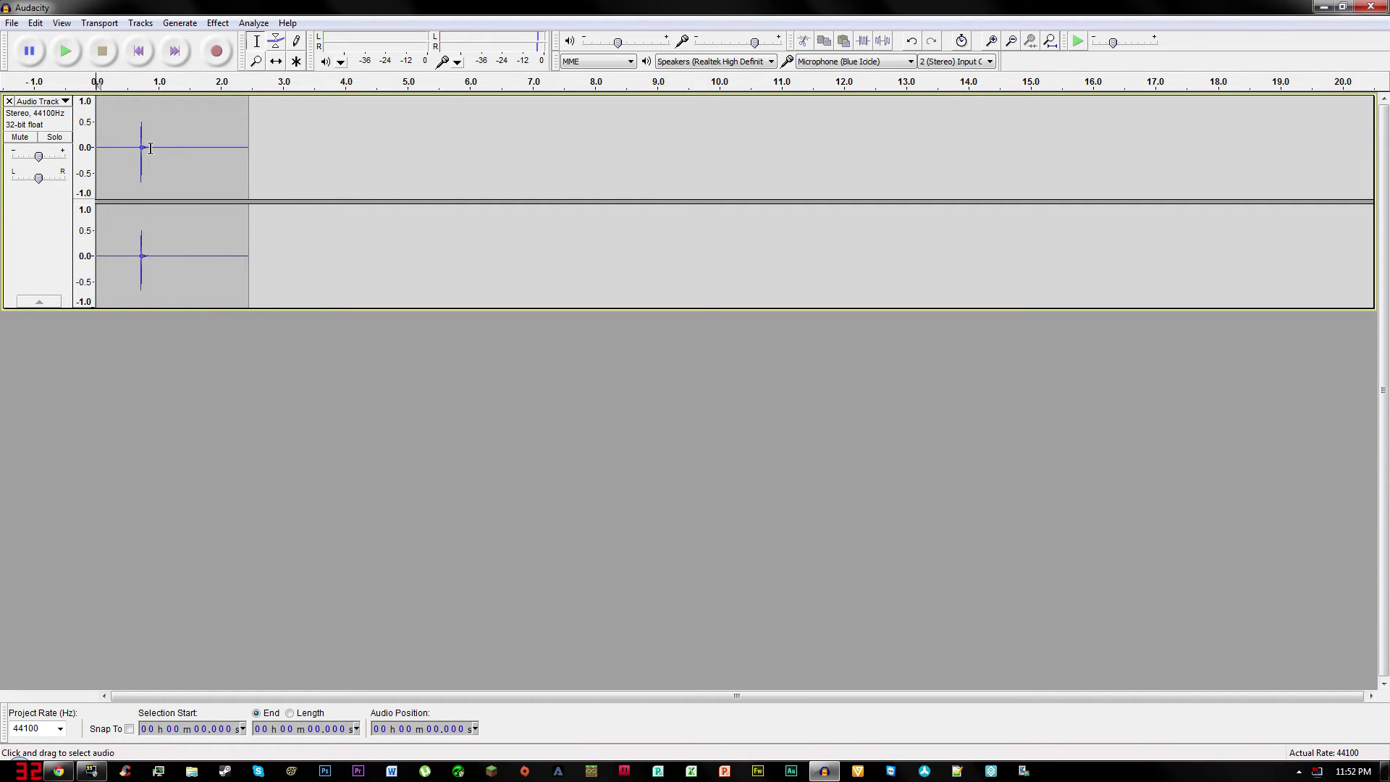
left_click_drag(152, 147, 380, 161)
key("Delete")
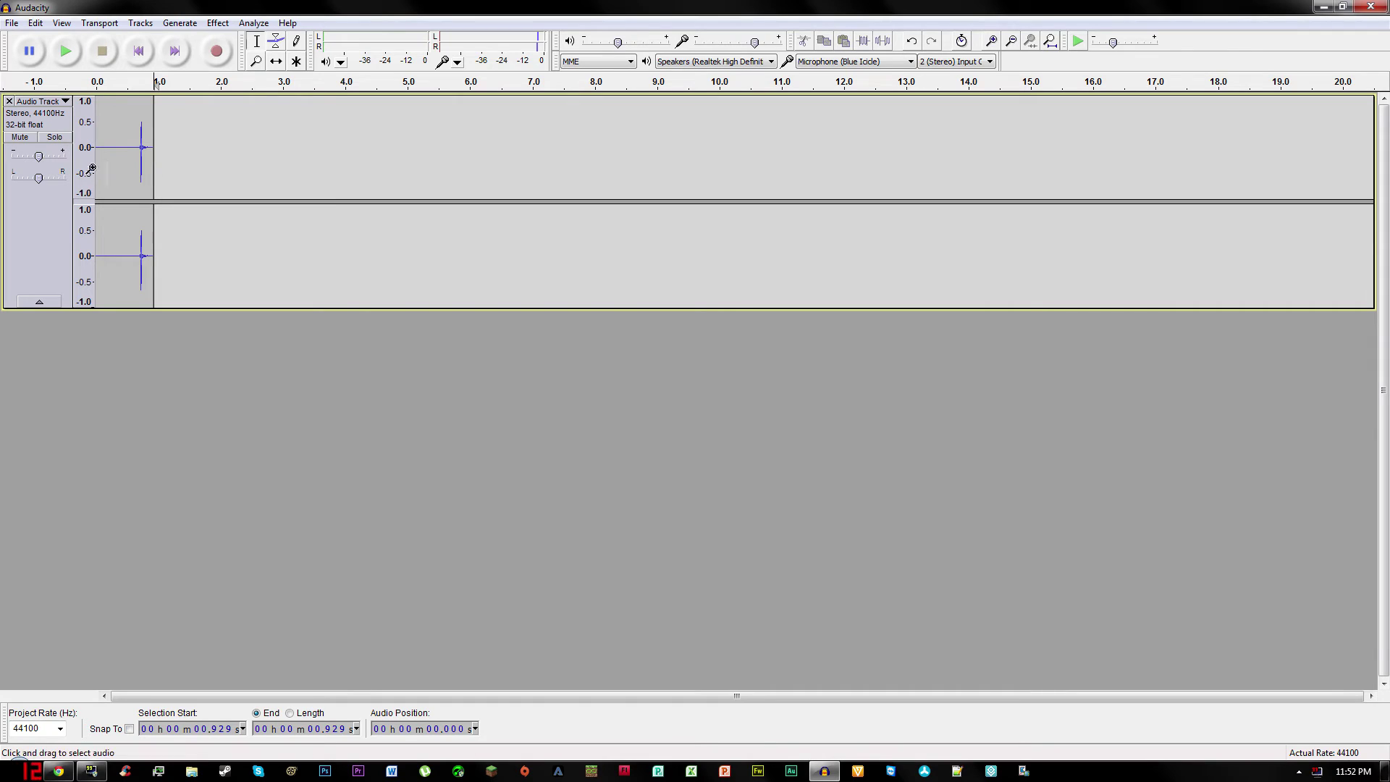
- Paulstretch the short click into about three seconds of sound
left_click_drag(135, 146, 153, 152)
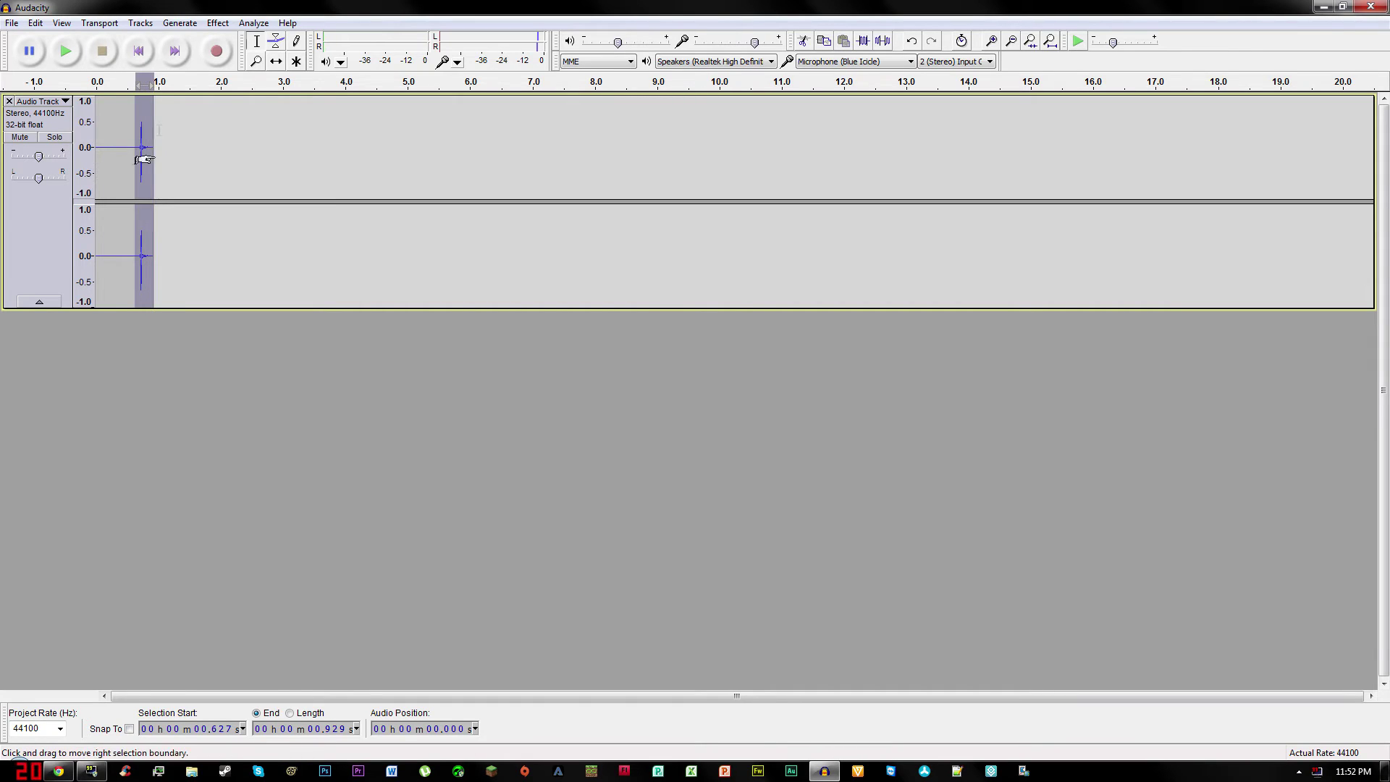
left_click(218, 23)
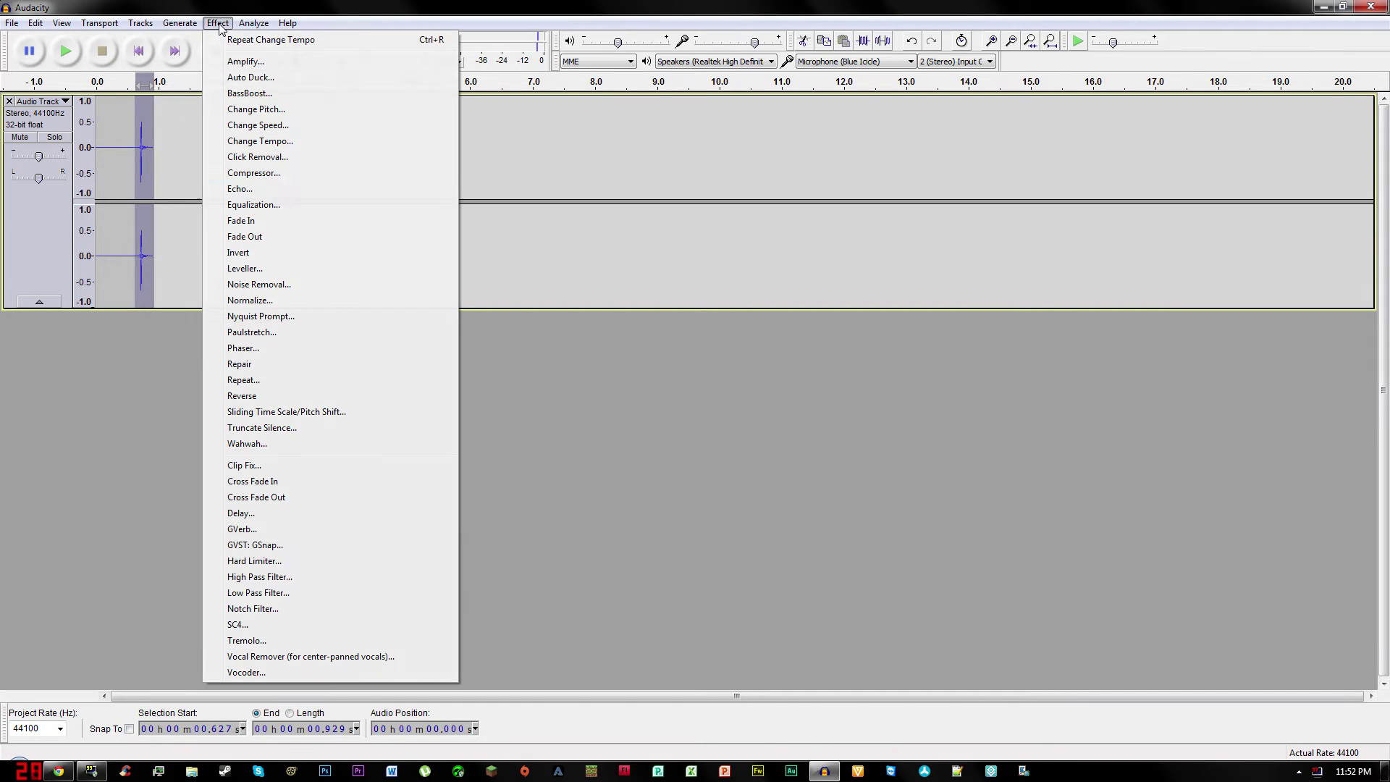
left_click(252, 332)
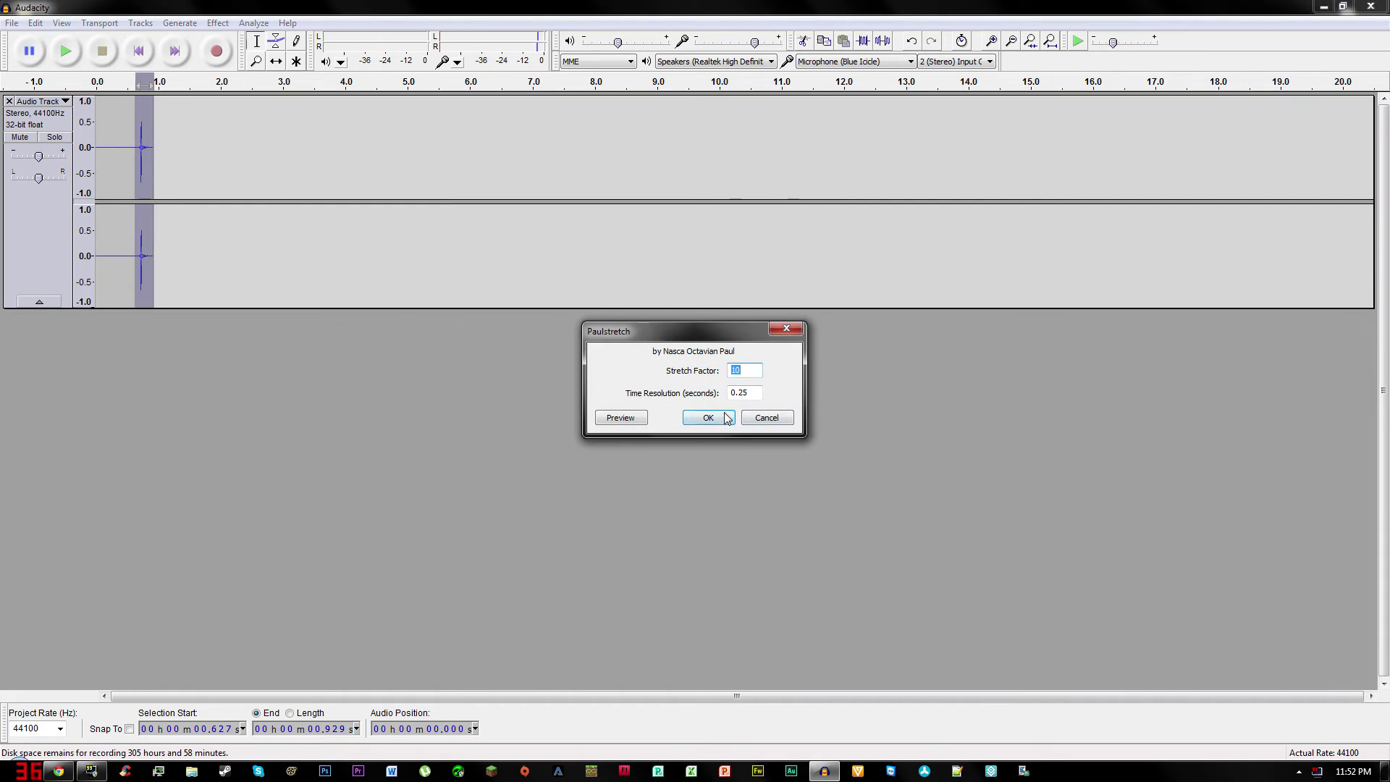
left_click(707, 417)
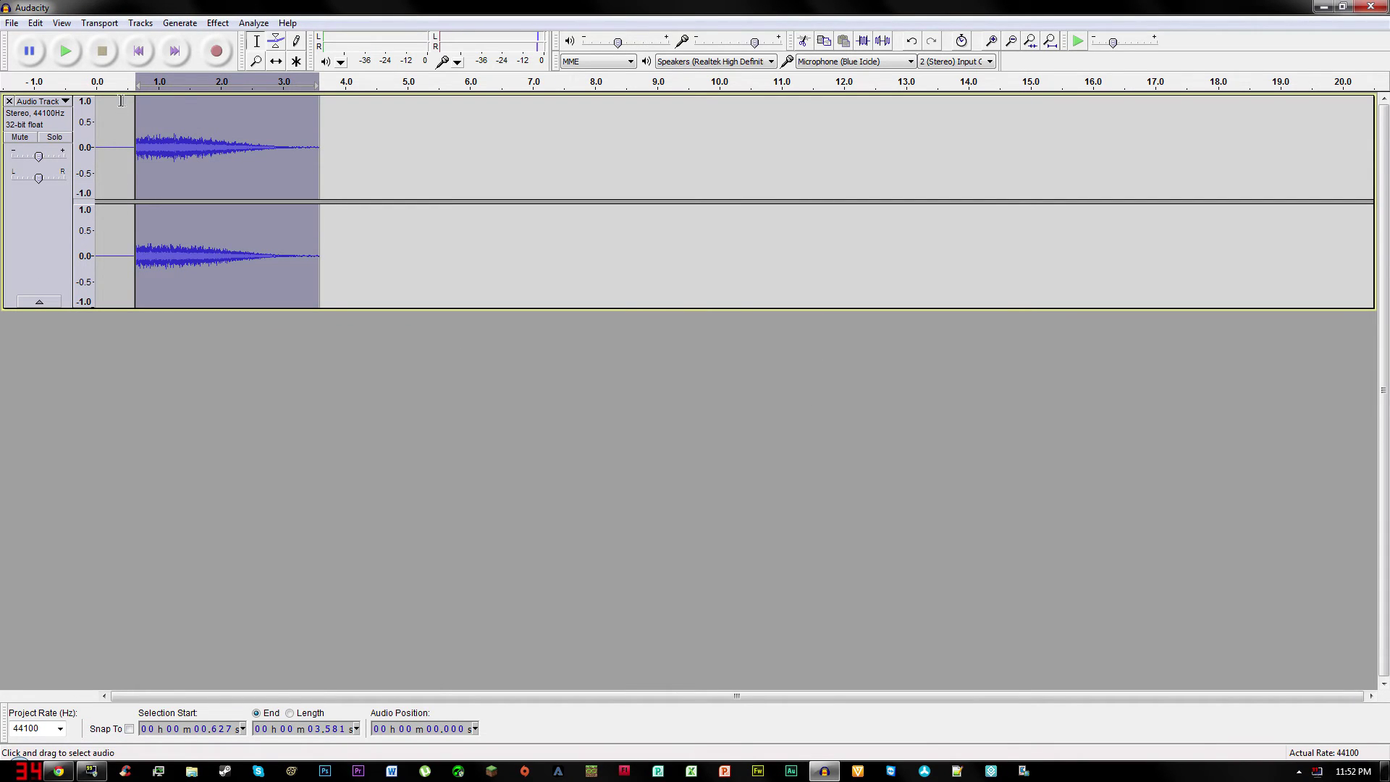
- Apply Fade In to the start and Fade Out to the tail of the stretched click
left_click_drag(154, 142, 122, 142)
left_click(218, 23)
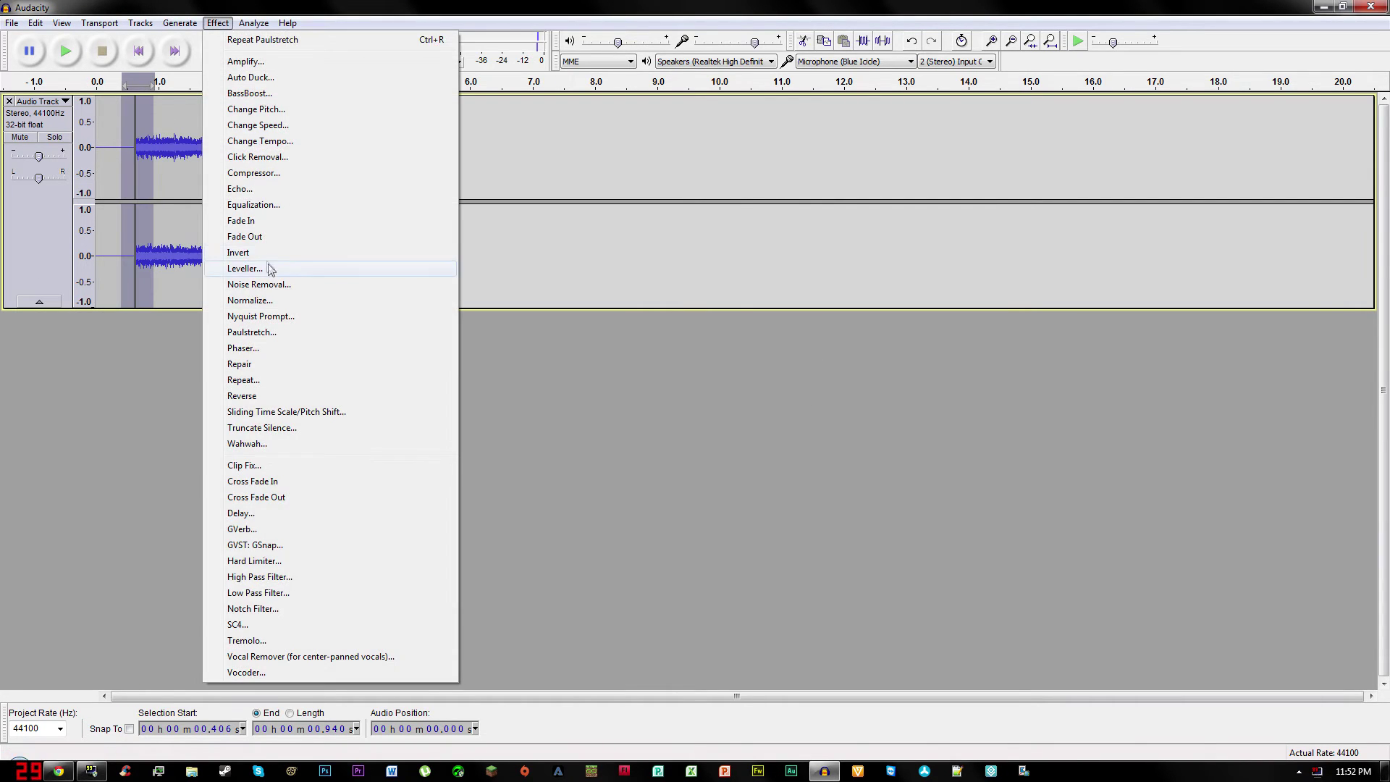
left_click(253, 223)
left_click_drag(272, 128, 350, 131)
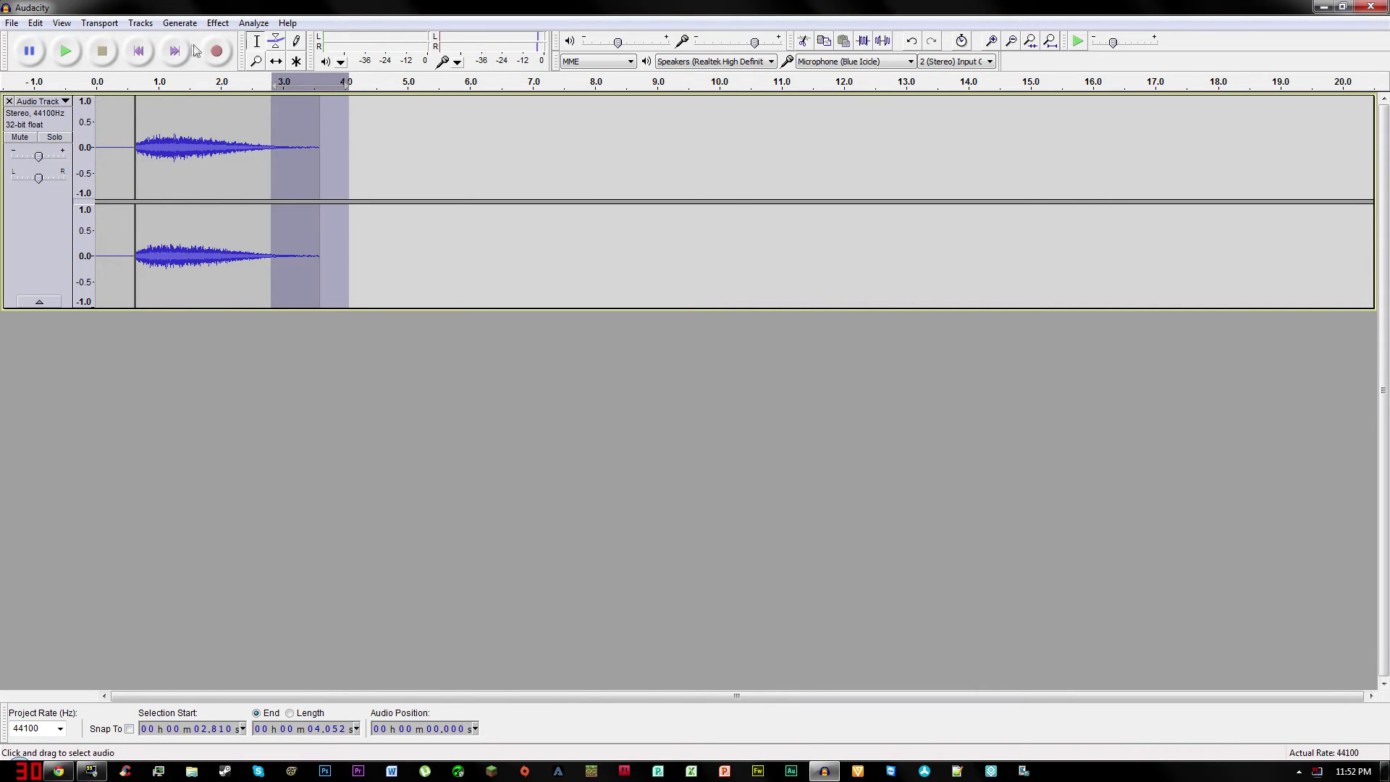
left_click(218, 23)
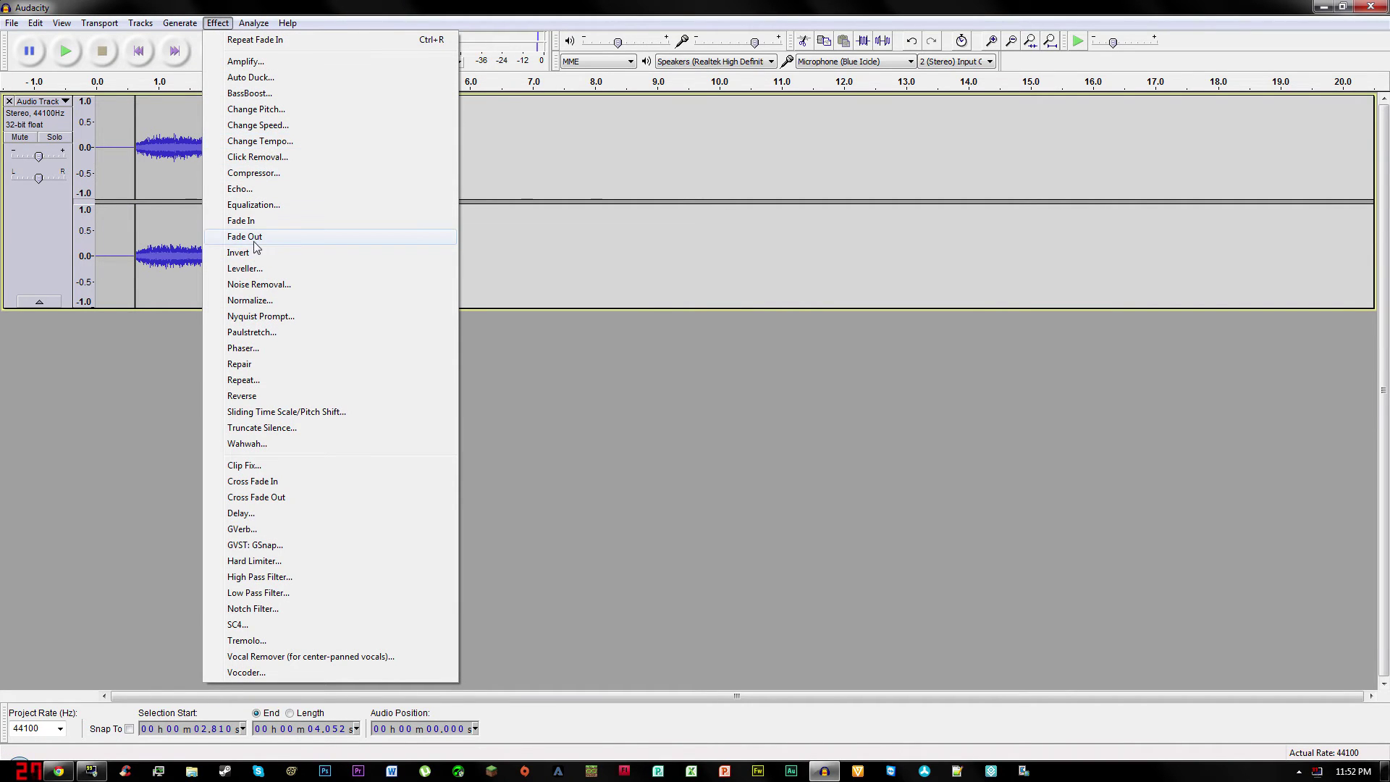
left_click(244, 236)
- Play back the faded sound from the start, then remove the stretched click track
left_click(141, 51)
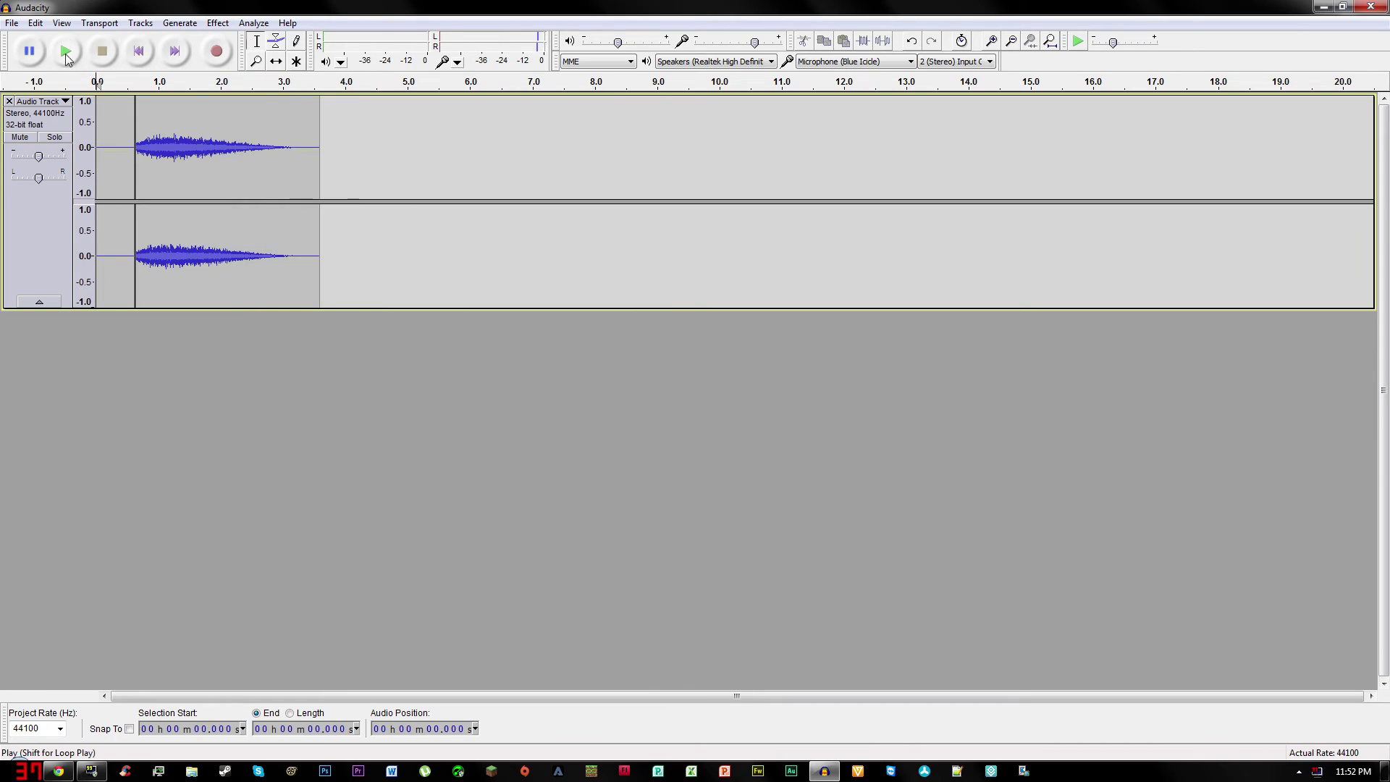
left_click(66, 51)
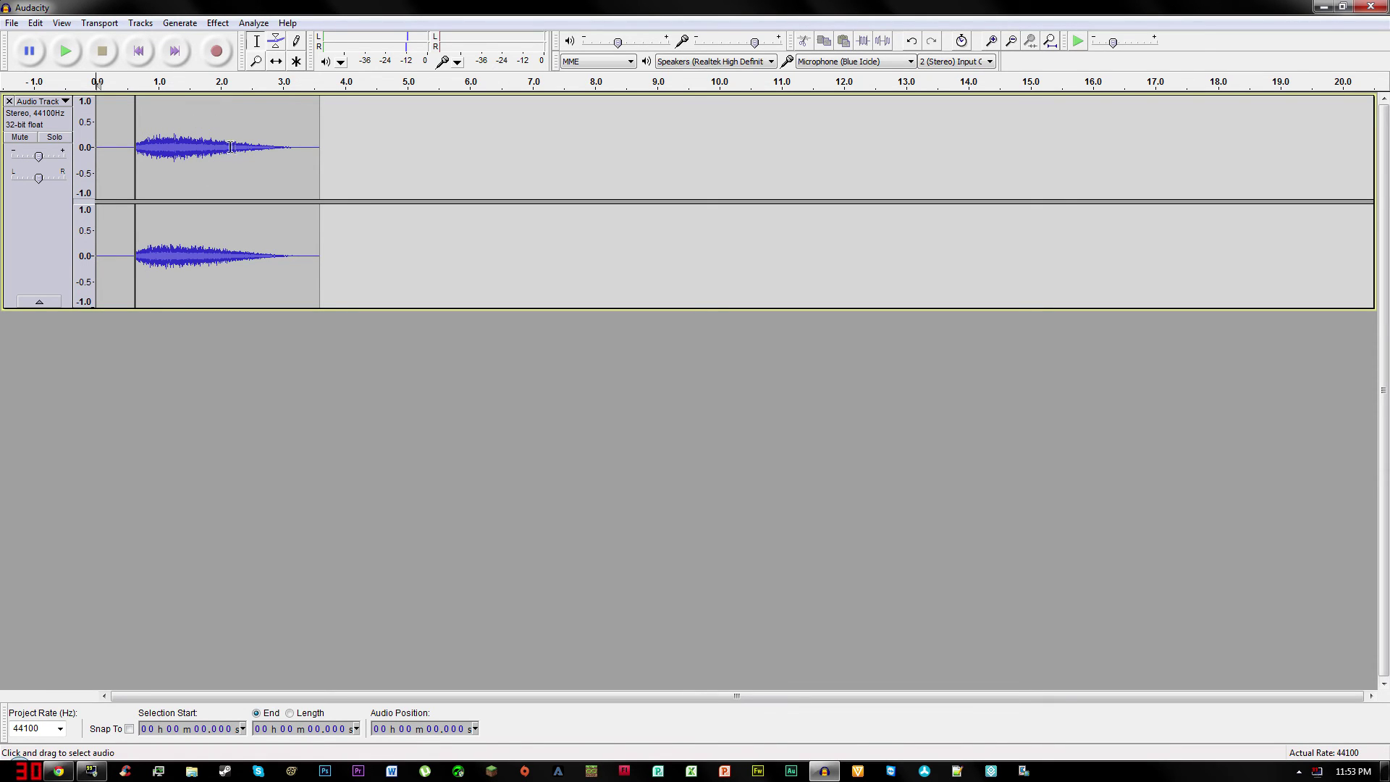
left_click(10, 101)
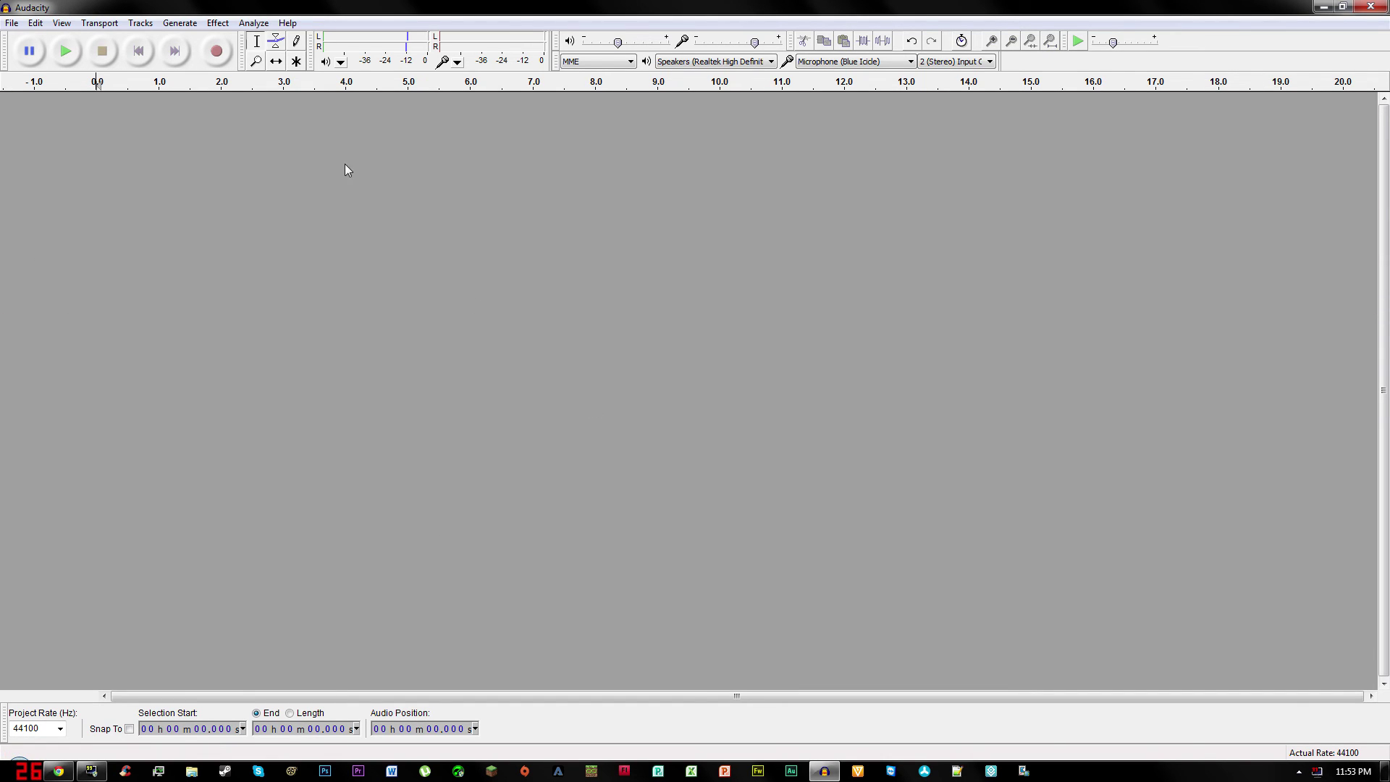